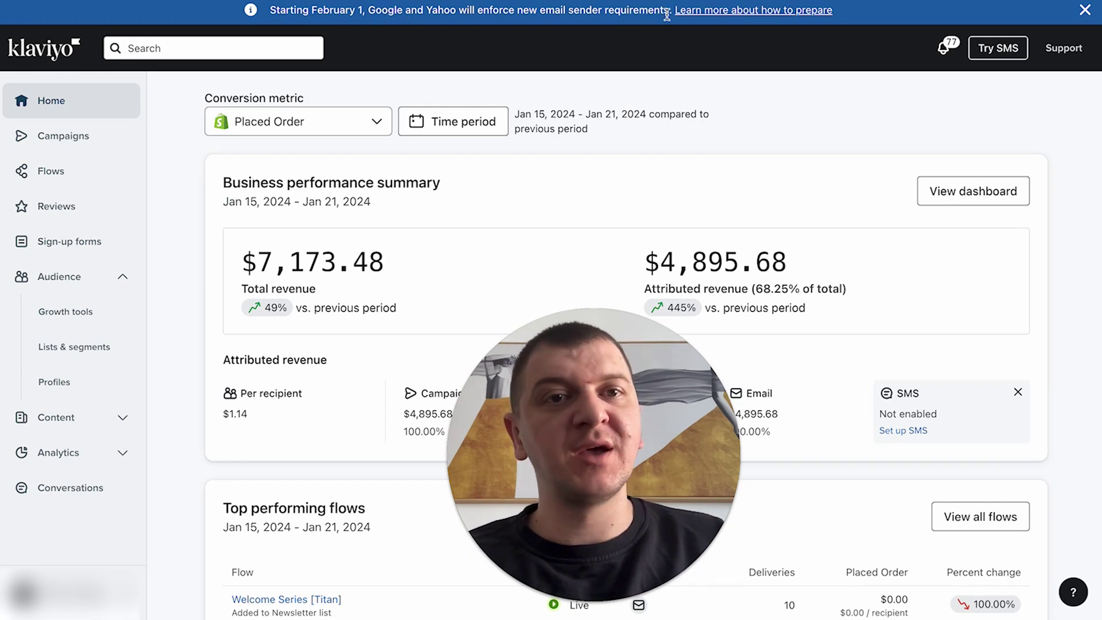
# Open the account menu to reveal What's new?, Billing, Integrations and Settings.
pyautogui.click(705, 17)
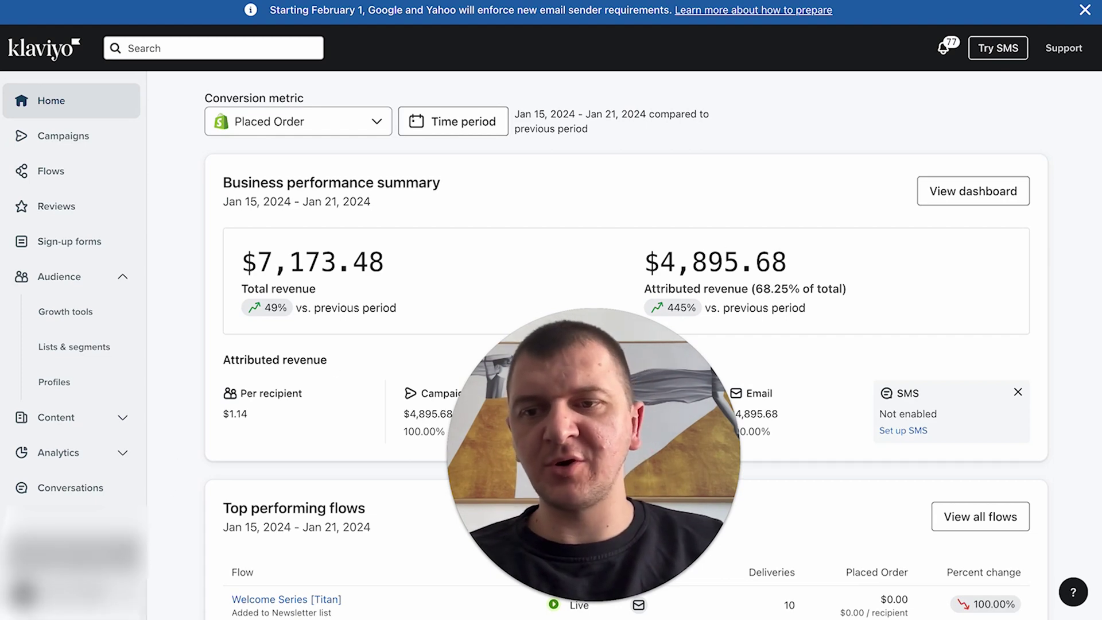
# Navigate from the account menu to Settings > Email > Domains.
pyautogui.click(74, 574)
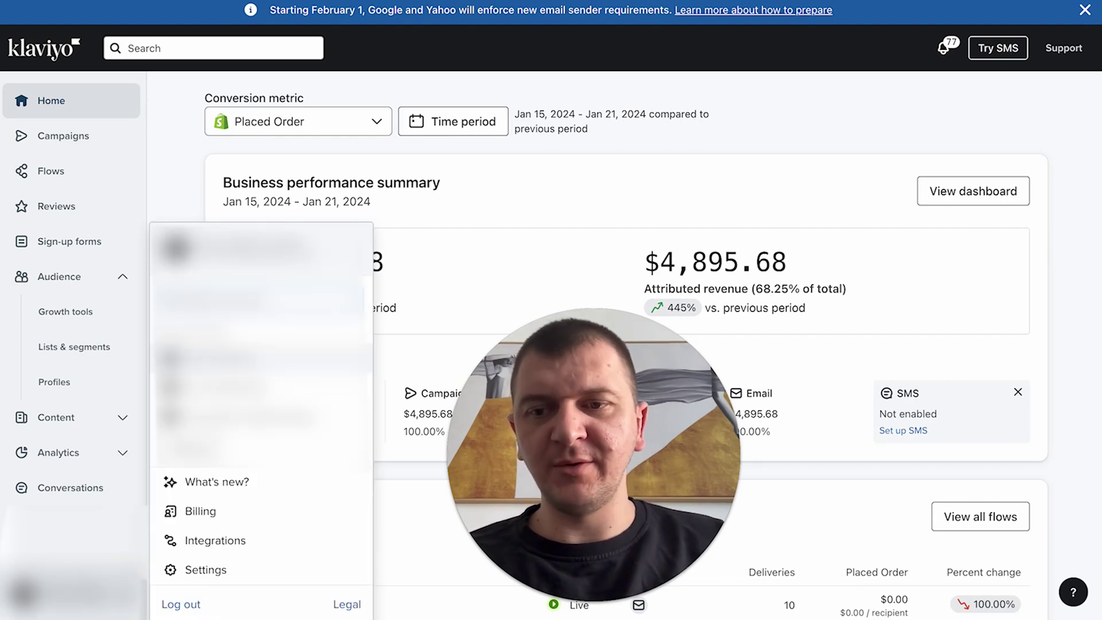
pyautogui.click(244, 570)
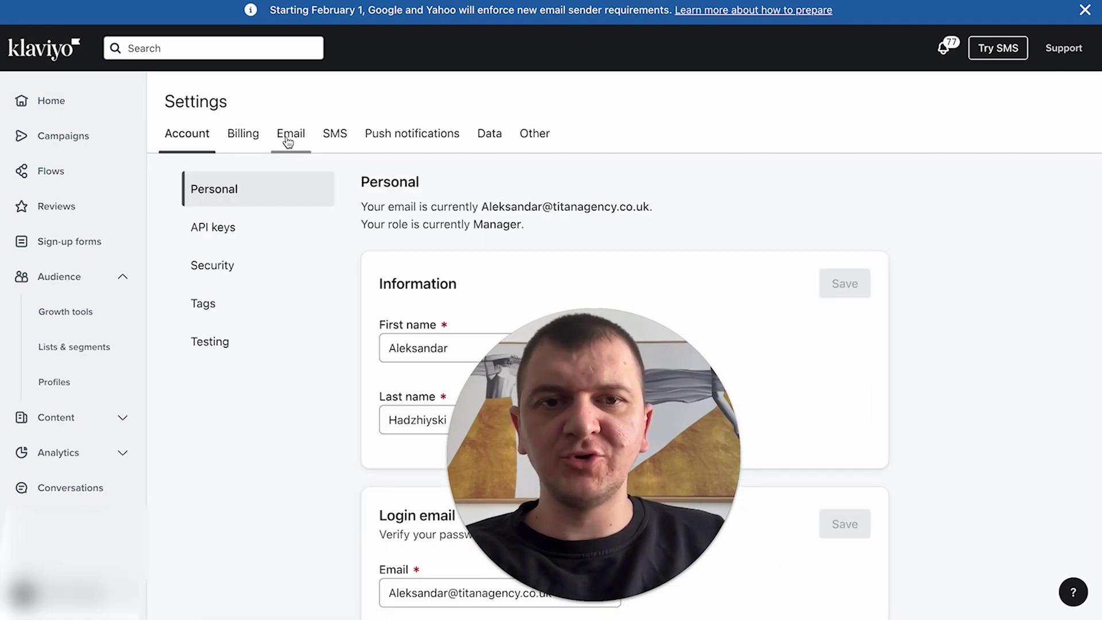
pyautogui.click(289, 137)
pyautogui.click(289, 269)
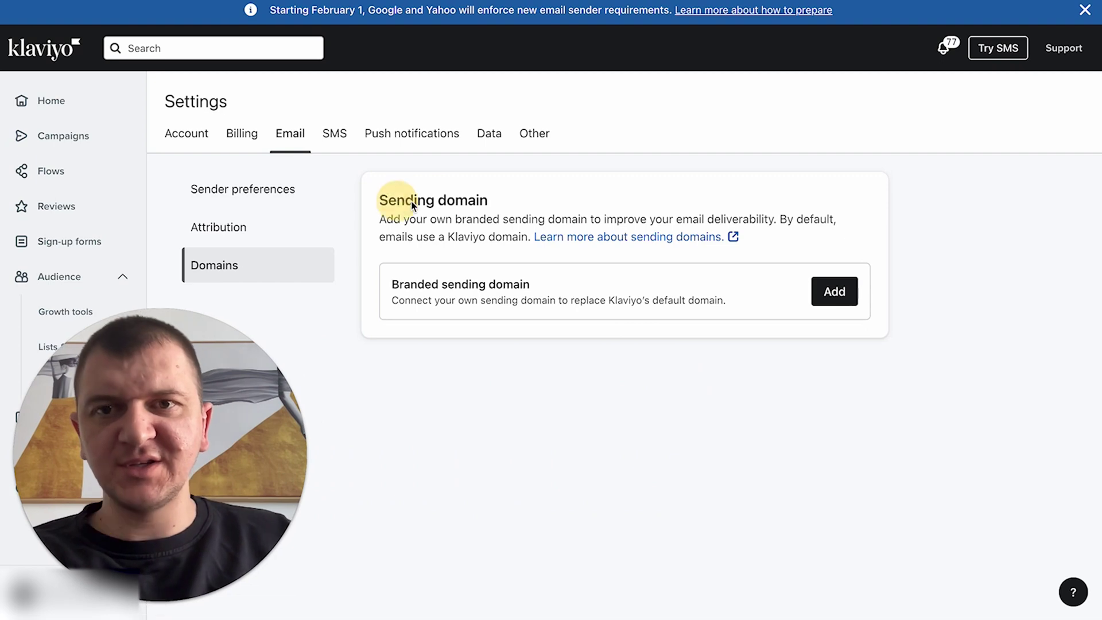
# Highlight the sending domain description and the line about replacing Klaviyo's default domain.
pyautogui.moveTo(380, 218); pyautogui.dragTo(726, 210)
pyautogui.click(726, 210)
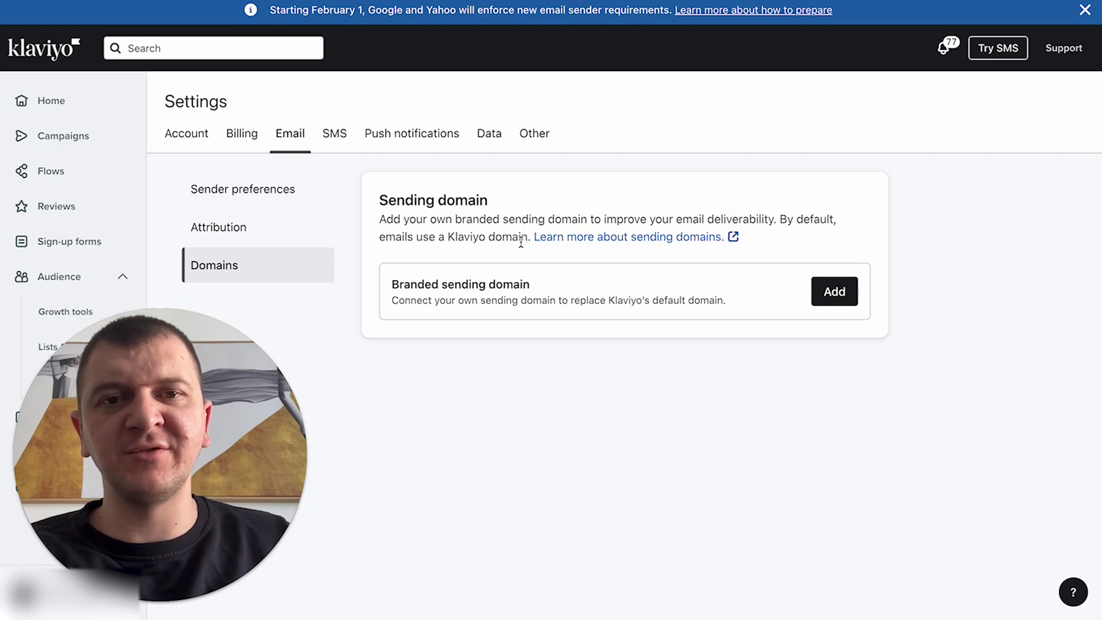
pyautogui.moveTo(454, 300); pyautogui.dragTo(678, 302)
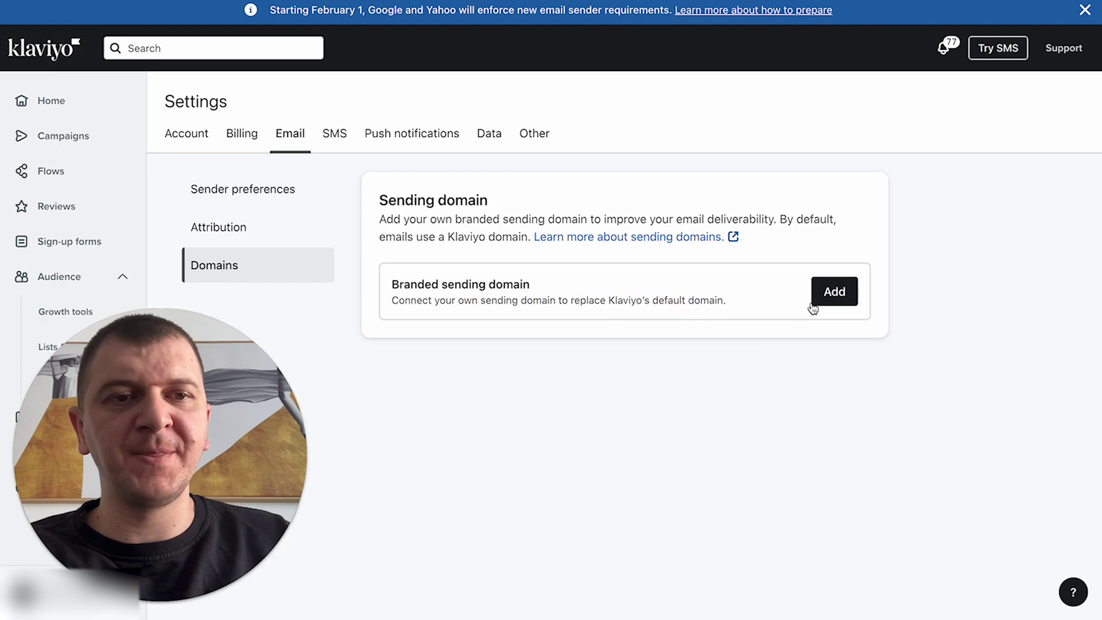
# Start adding a branded sending domain and highlight the sending domain field's explanation.
pyautogui.click(832, 291)
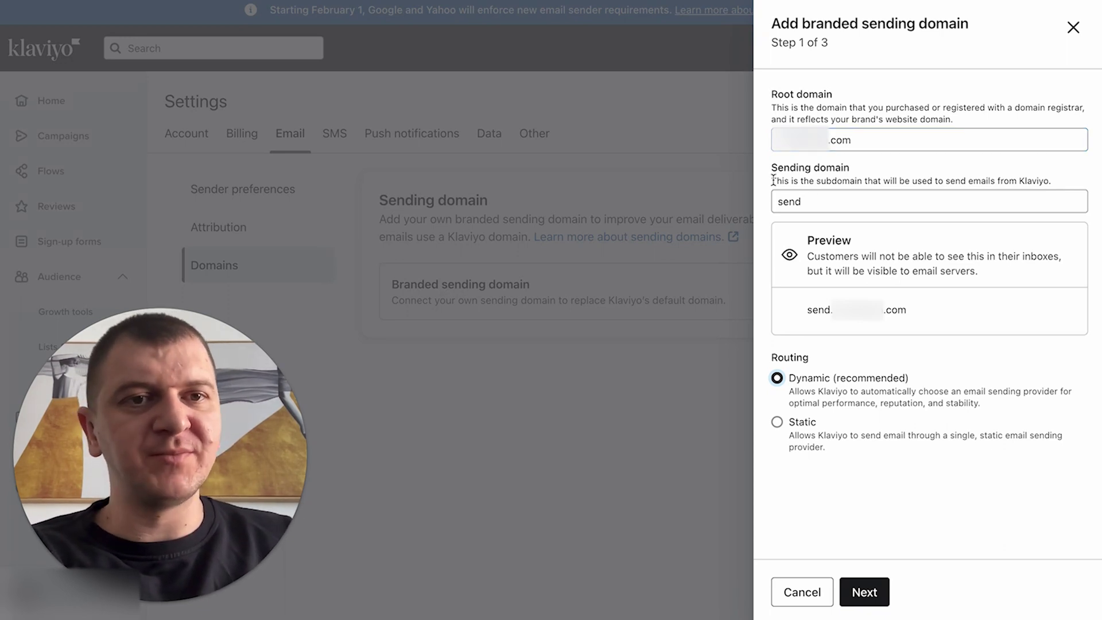
pyautogui.moveTo(773, 181); pyautogui.dragTo(1049, 180)
pyautogui.click(1034, 178)
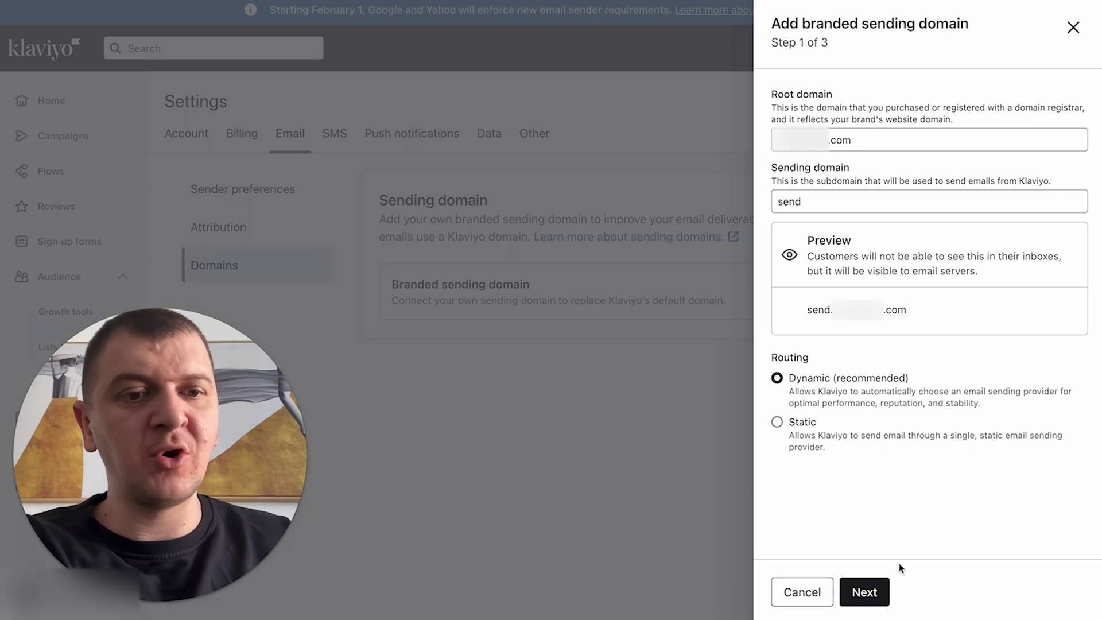
# Pick Other as the DNS provider and advance to Step 3's NS and TXT records.
pyautogui.click(863, 593)
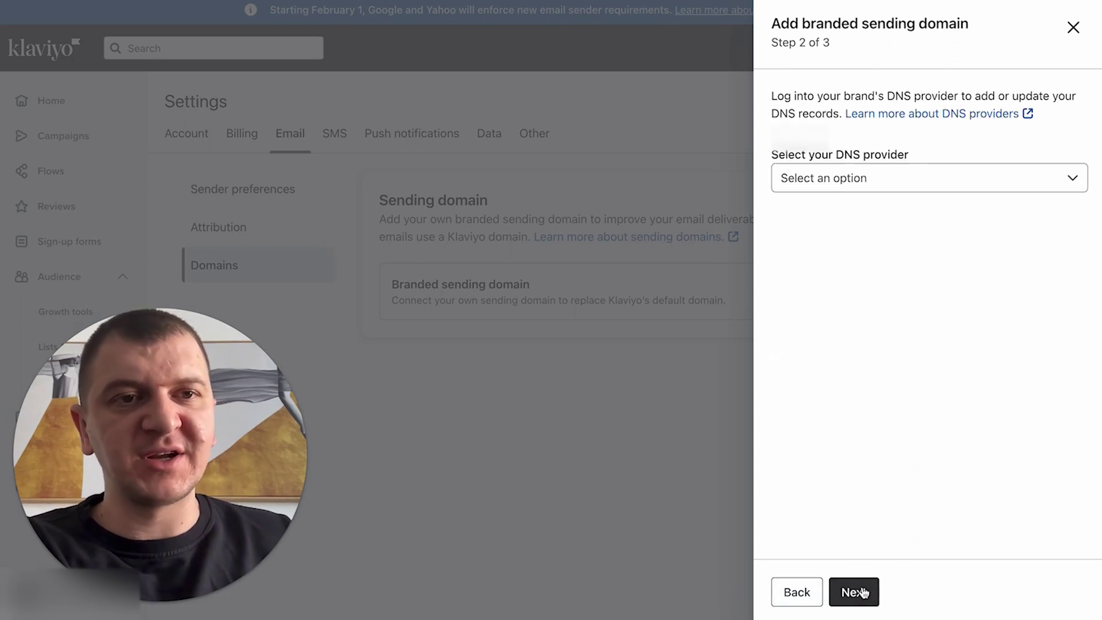
pyautogui.click(888, 174)
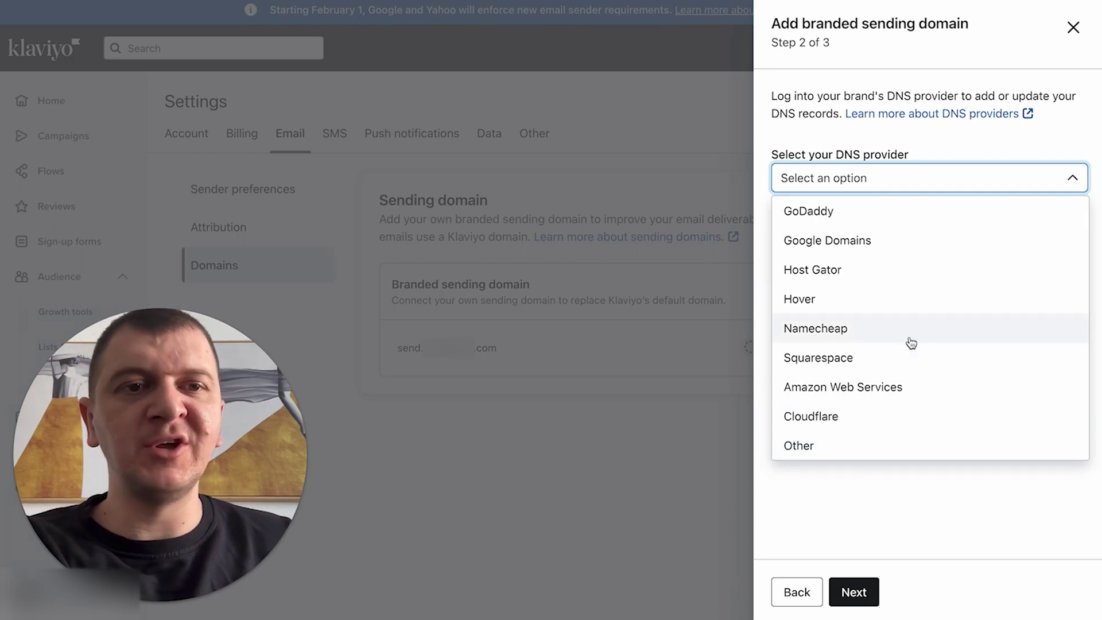
pyautogui.click(843, 456)
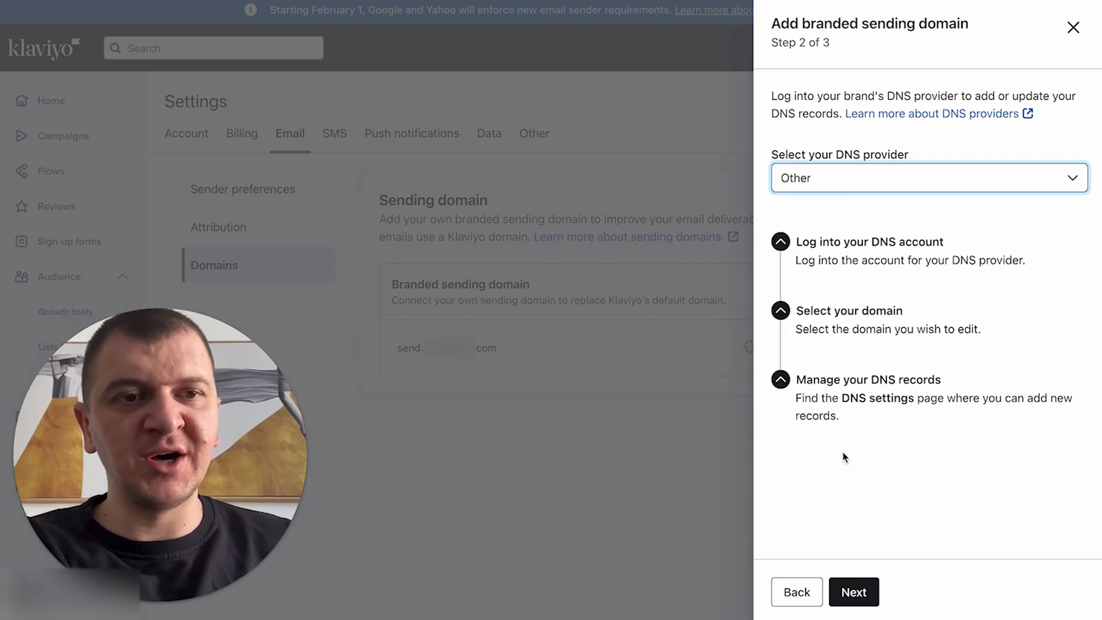
pyautogui.click(861, 591)
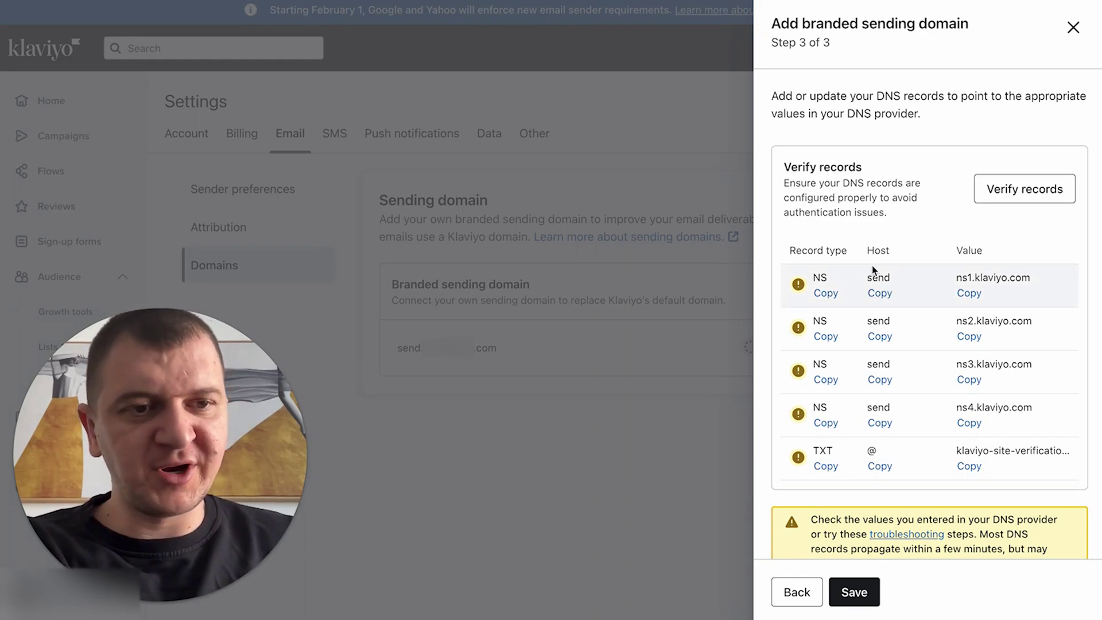
# Scroll to read the Step 3 warning, then switch to the Shopify admin Settings.
pyautogui.scroll(-1, 872, 265)
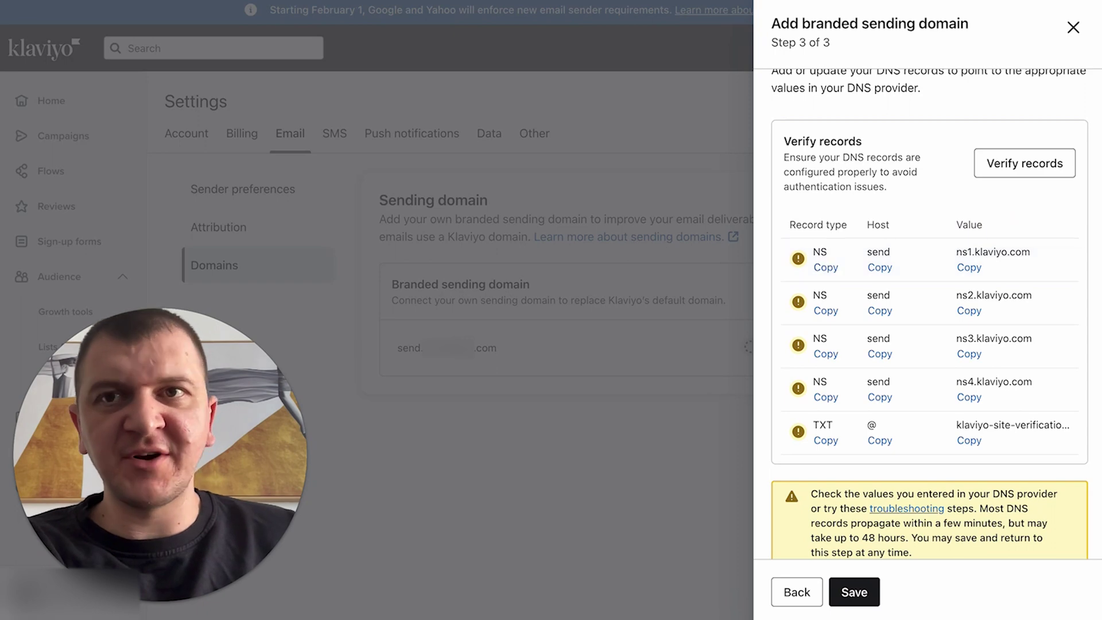
pyautogui.click(229, 1)
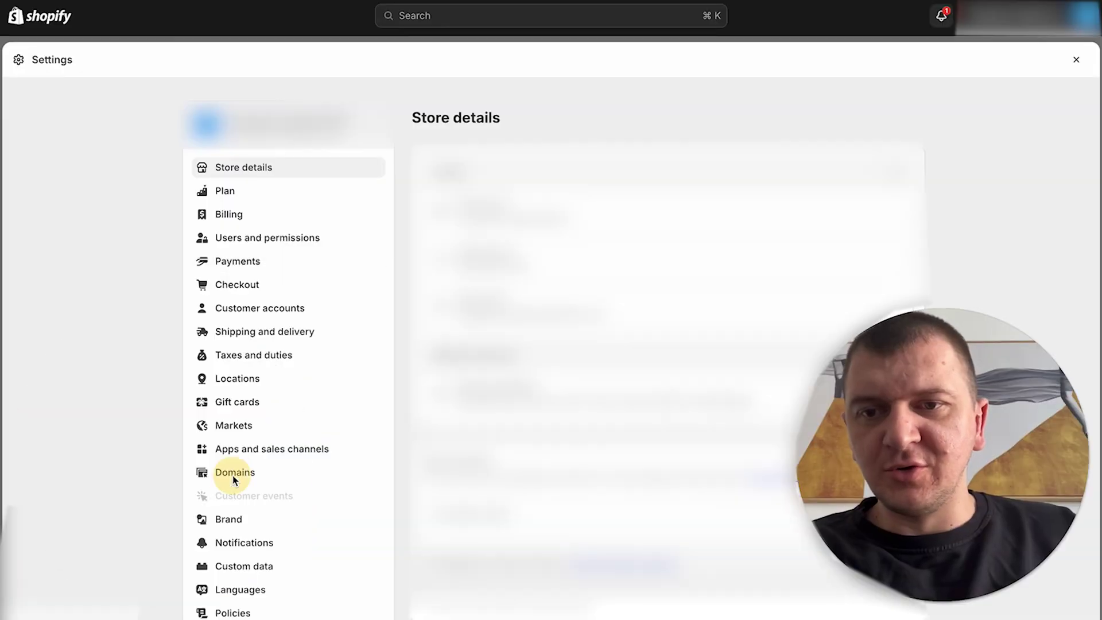
# Open the primary domain's DNS records in Shopify and browse custom record types without adding one.
pyautogui.click(233, 481)
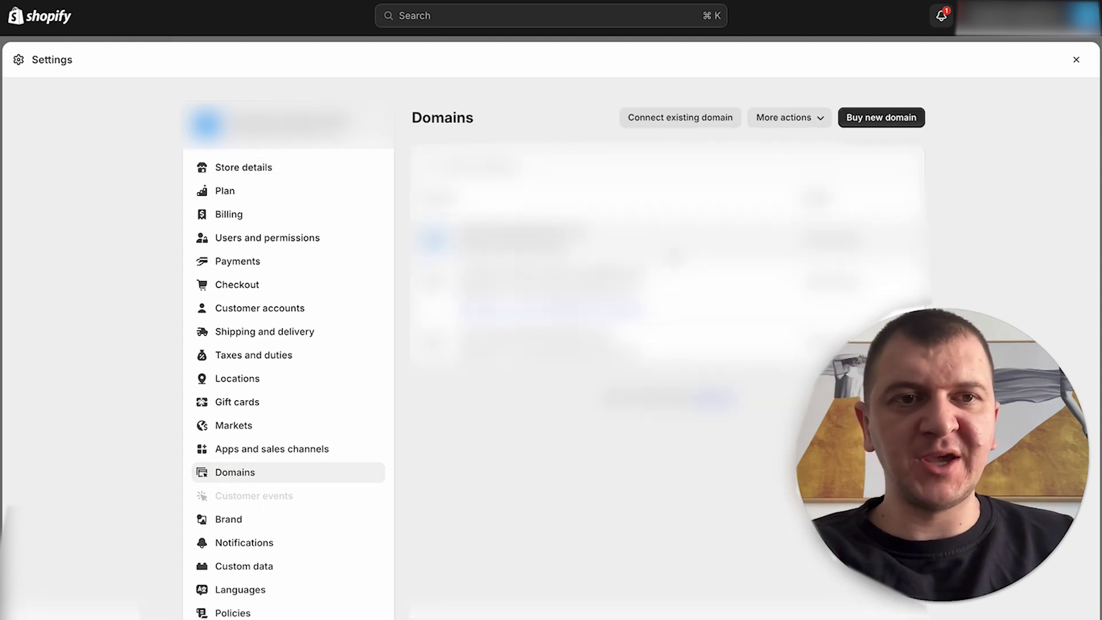
pyautogui.click(522, 235)
pyautogui.click(890, 123)
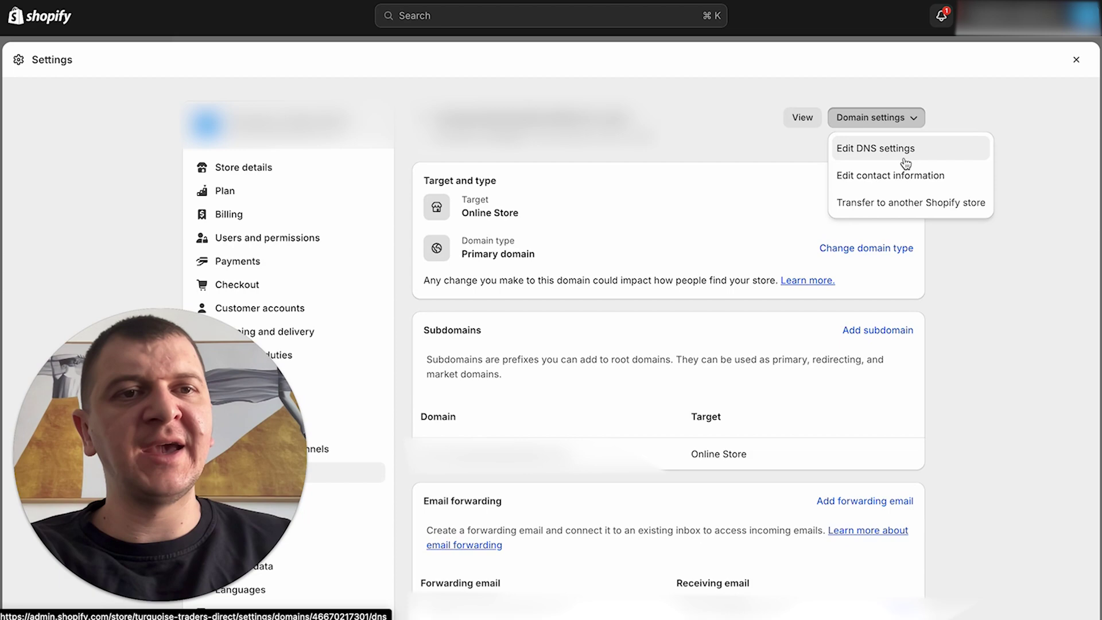
pyautogui.click(905, 163)
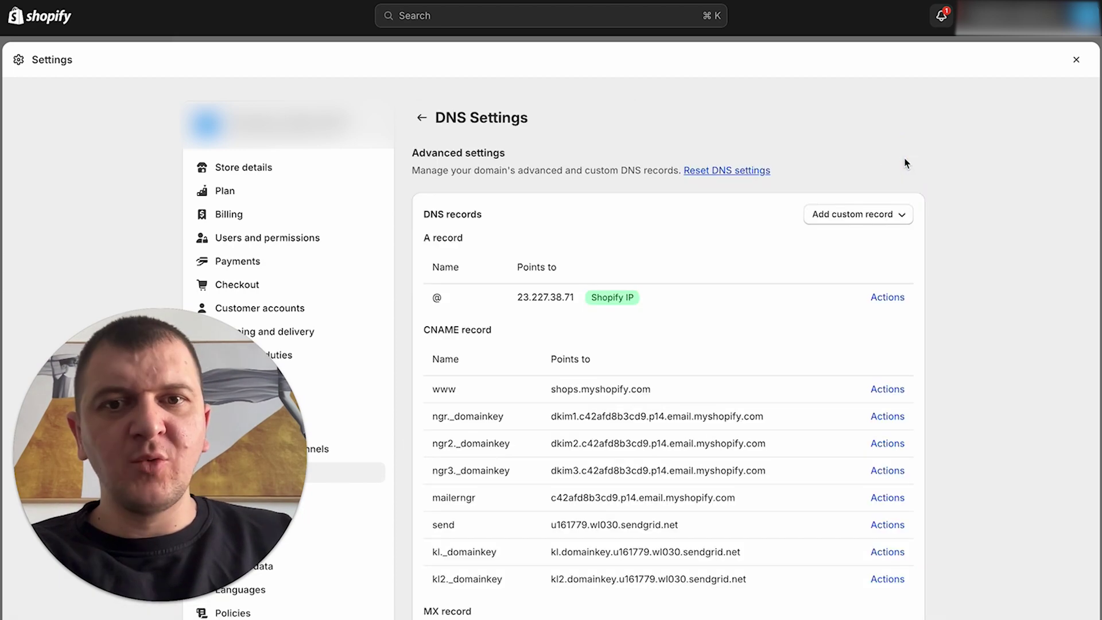
pyautogui.scroll(-1, 905, 304)
pyautogui.scroll(1, 905, 295)
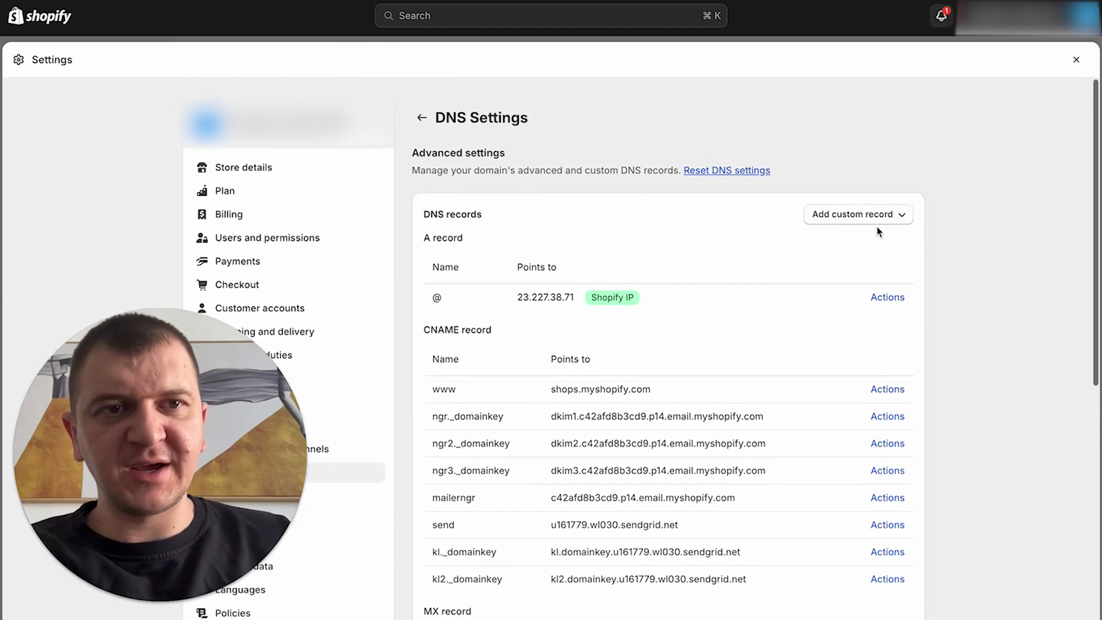
pyautogui.click(884, 214)
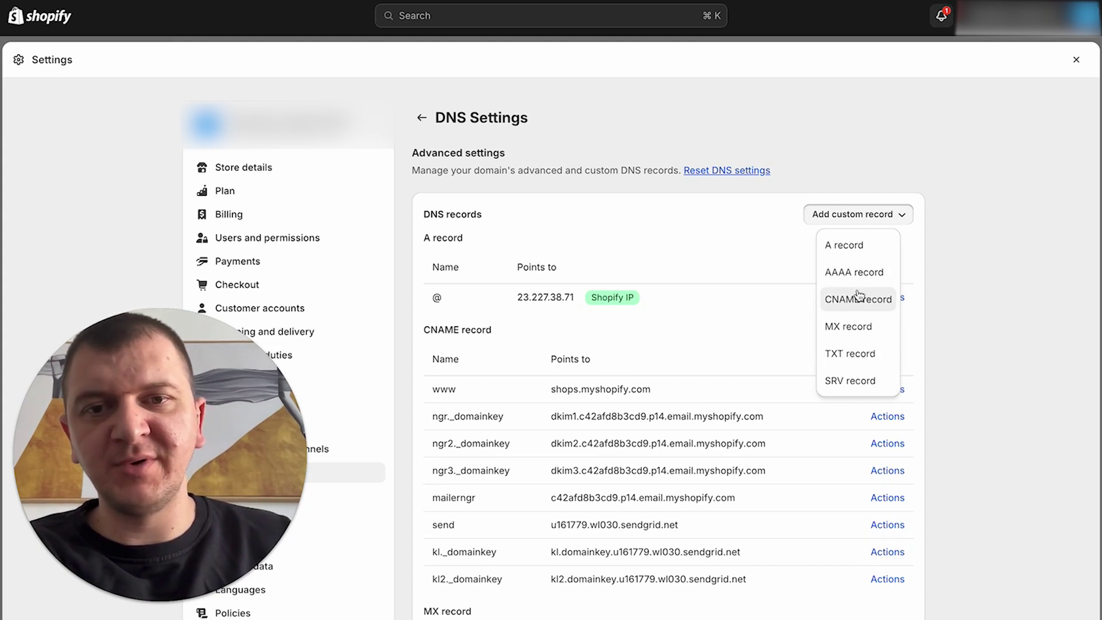
pyautogui.click(855, 215)
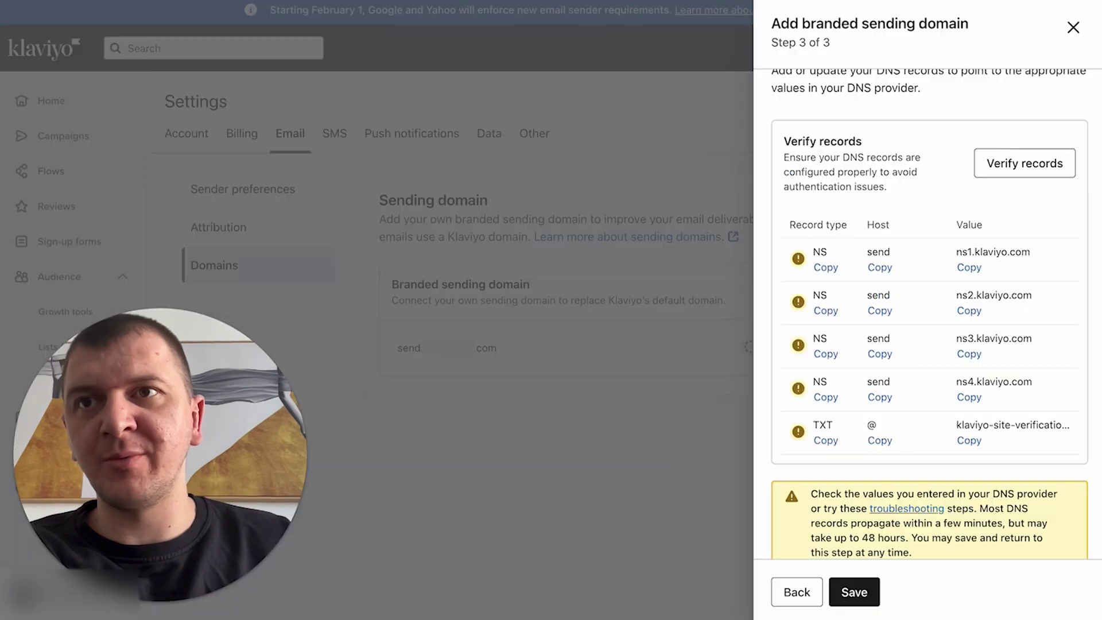
# Go back to switch the sending domain to Static routing, re-select Other, and reach DNS records.
pyautogui.click(799, 593)
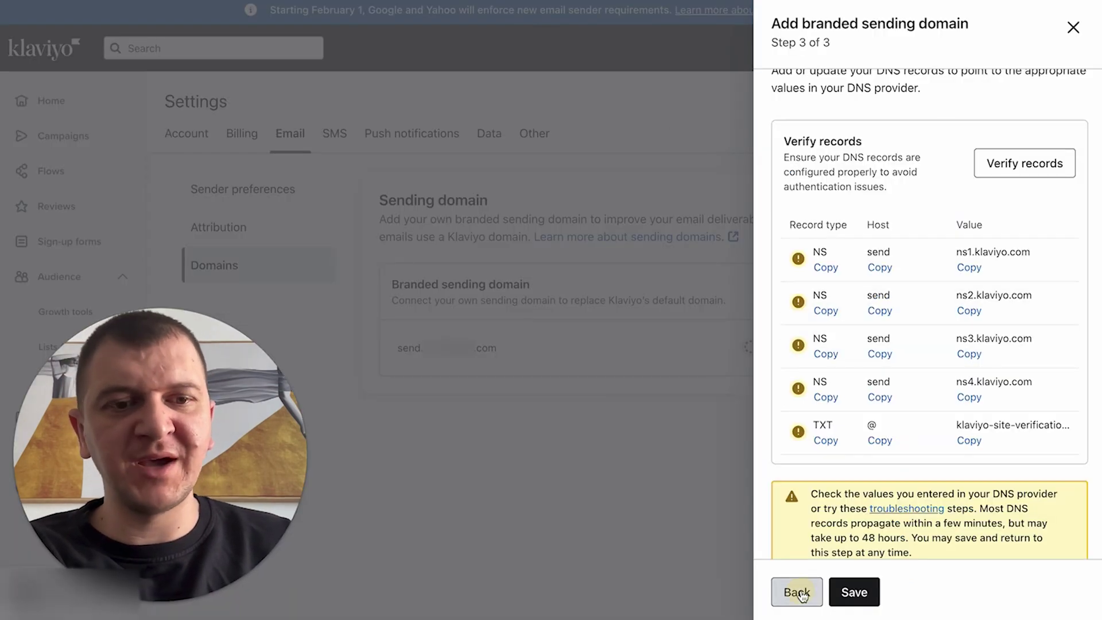
pyautogui.click(801, 594)
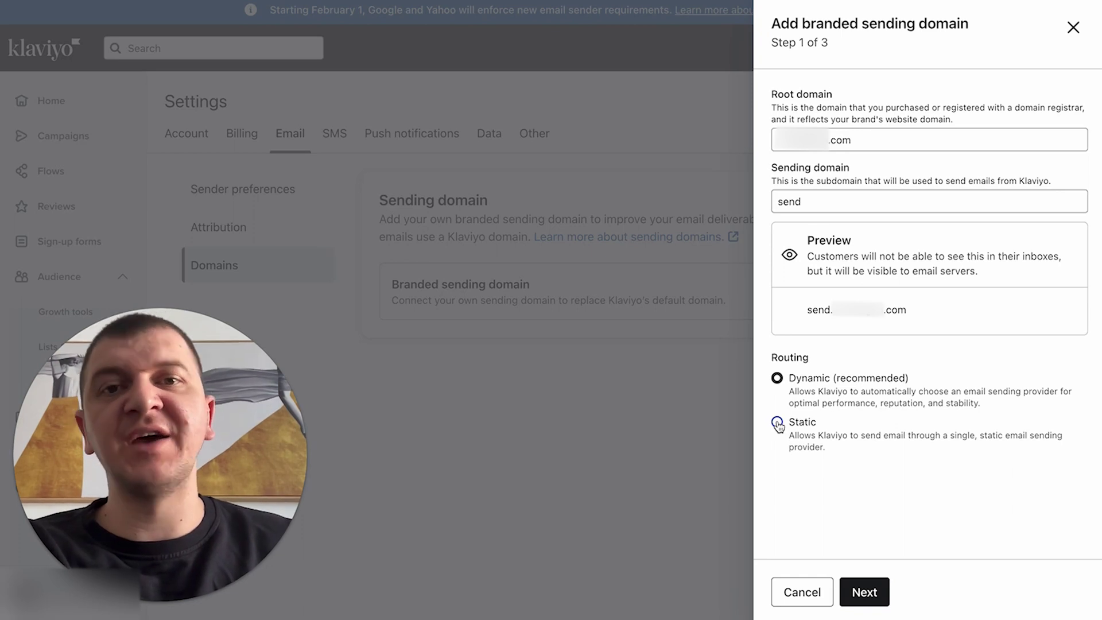
pyautogui.click(778, 424)
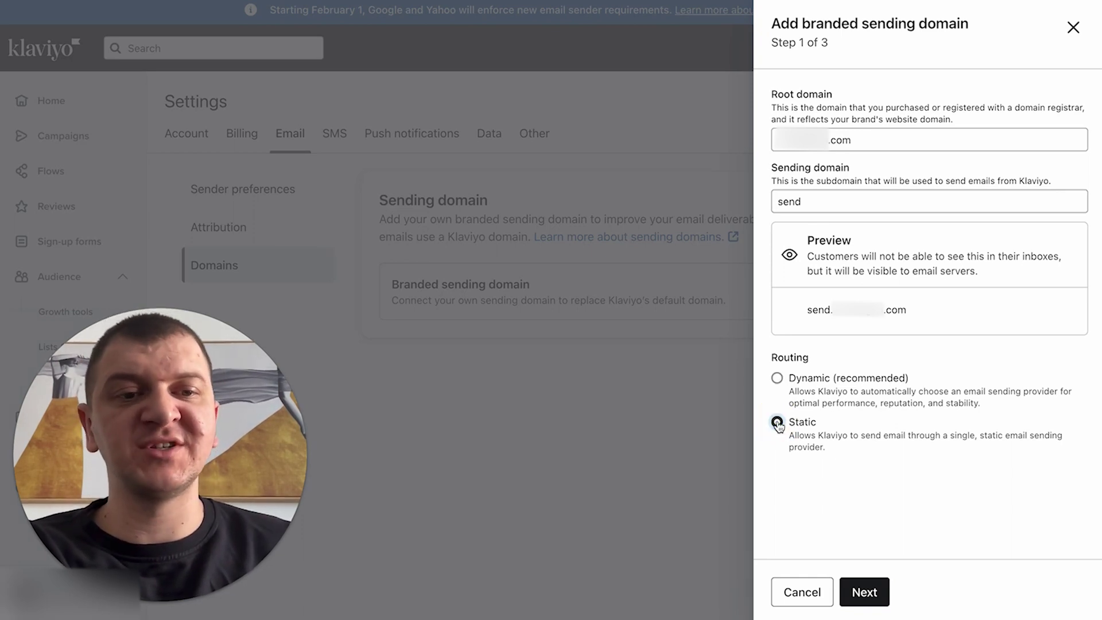
pyautogui.click(856, 602)
pyautogui.click(858, 182)
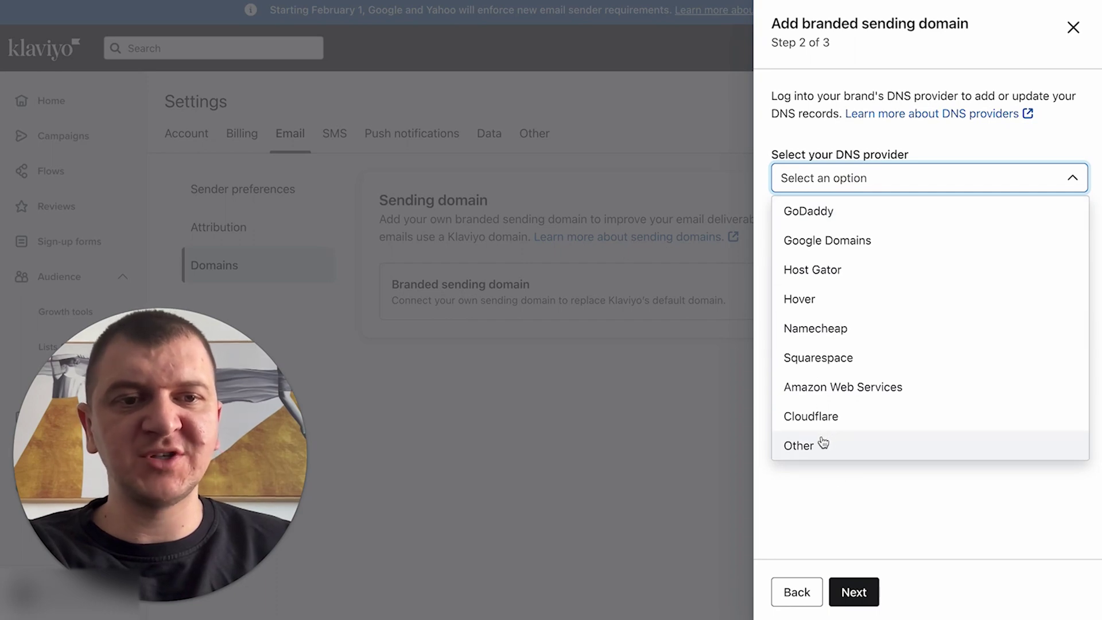
pyautogui.click(820, 443)
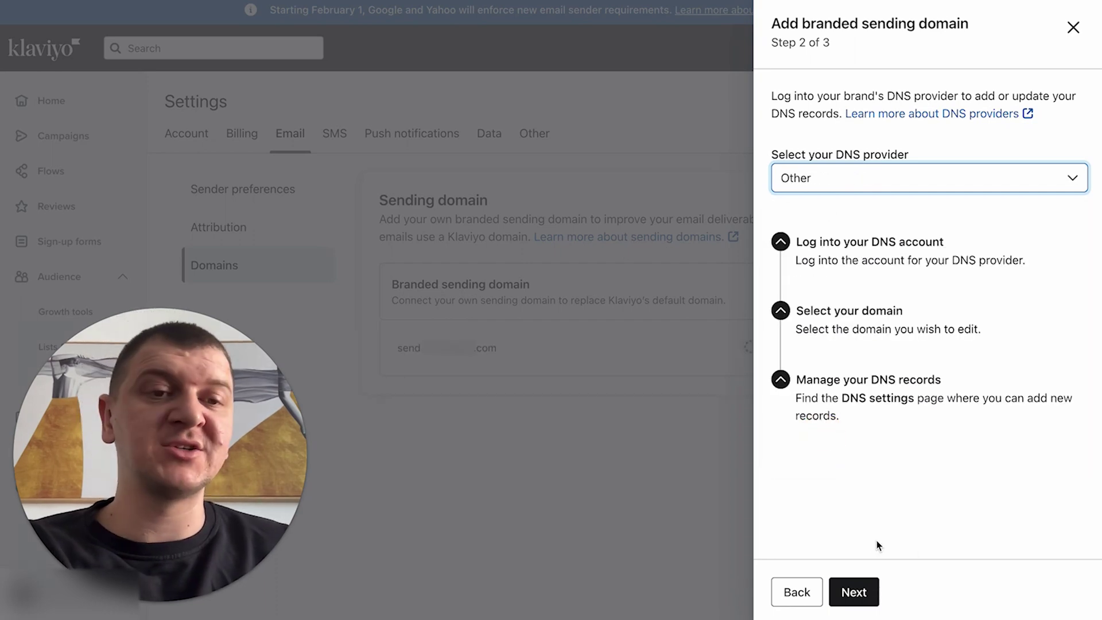
pyautogui.click(861, 596)
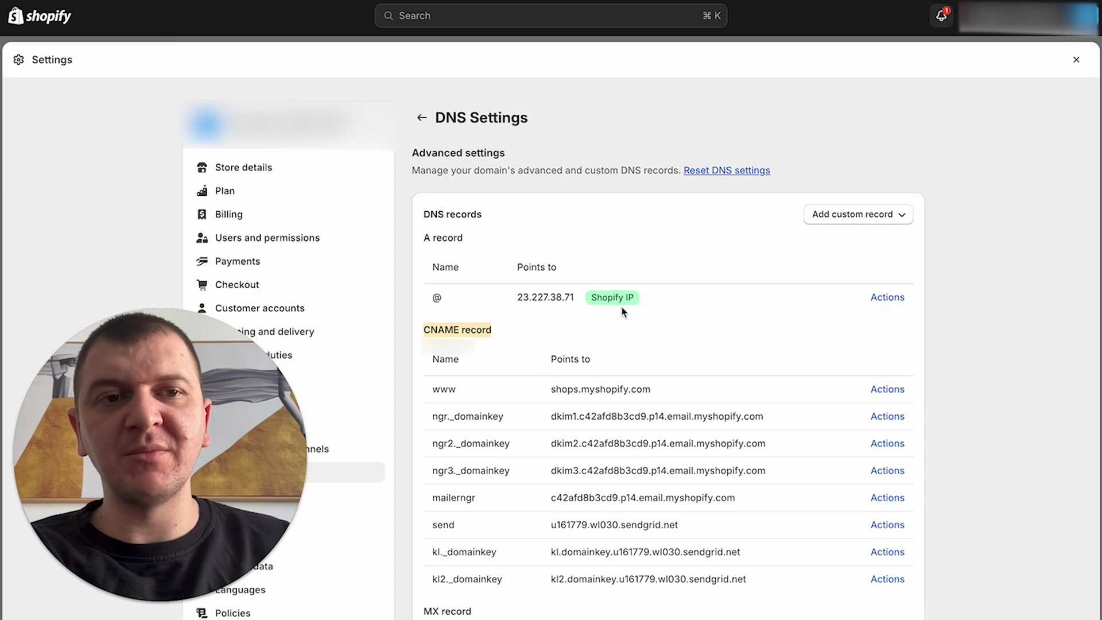
# Create a Shopify CNAME record named send, replacing shops.myshopify.com with u161779.wl030.sendgrid.net.
pyautogui.click(861, 218)
pyautogui.click(859, 308)
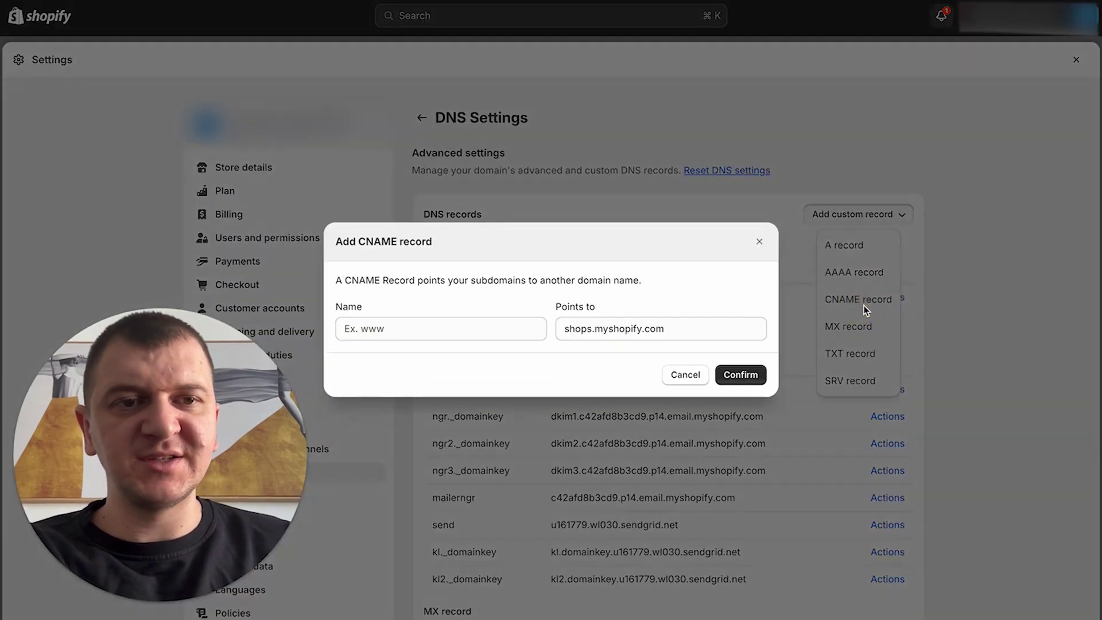
pyautogui.click(430, 338)
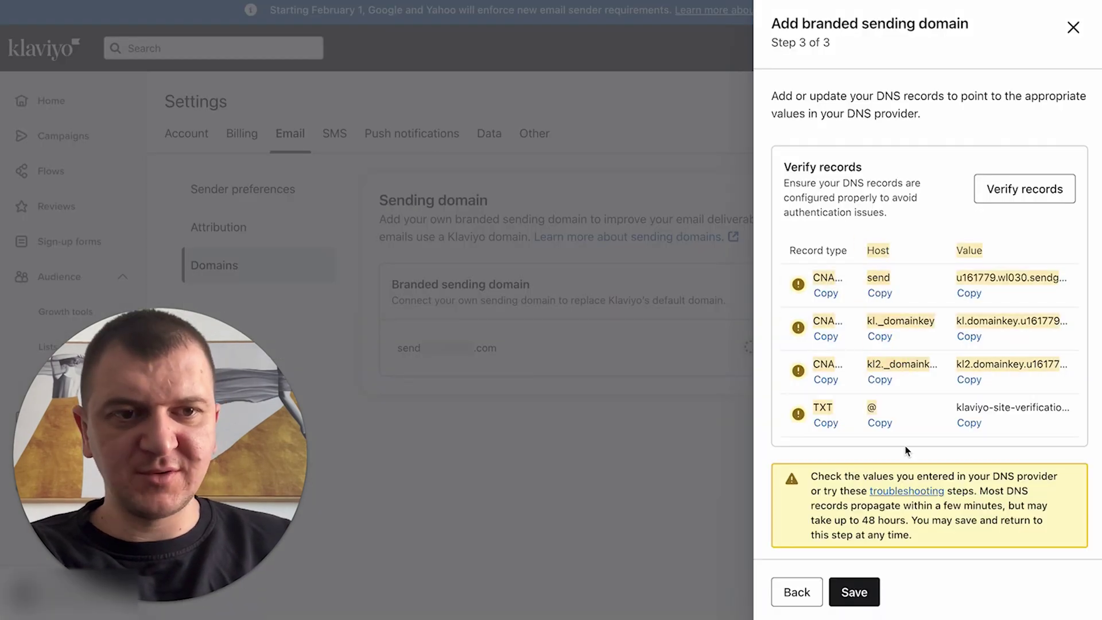
pyautogui.click(879, 294)
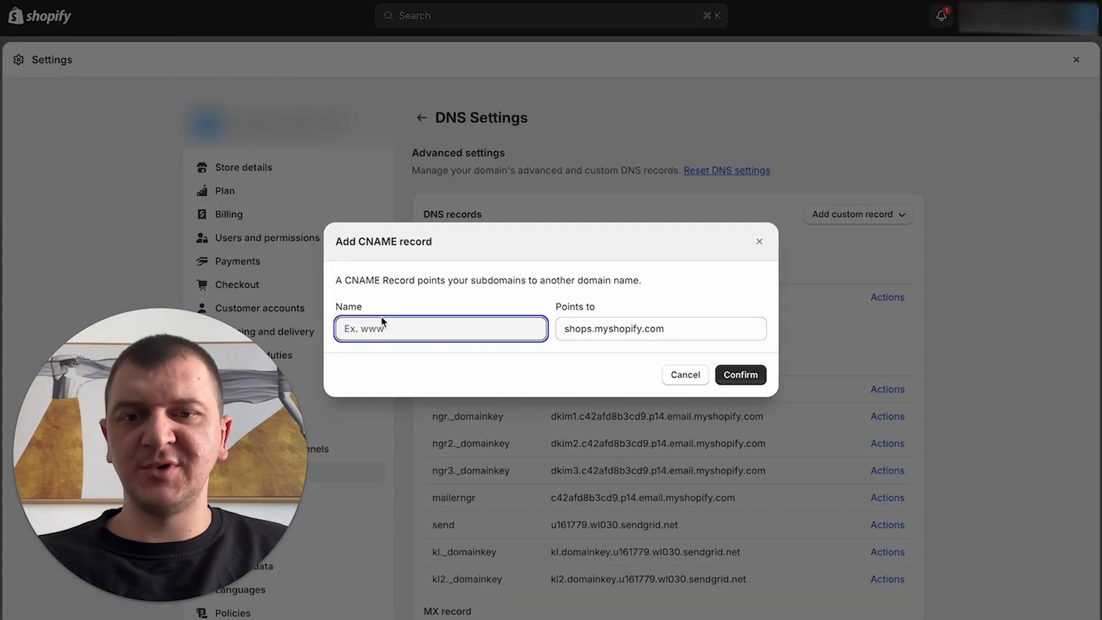
pyautogui.press('super+v')
pyautogui.click(619, 330)
pyautogui.moveTo(663, 329); pyautogui.dragTo(565, 330)
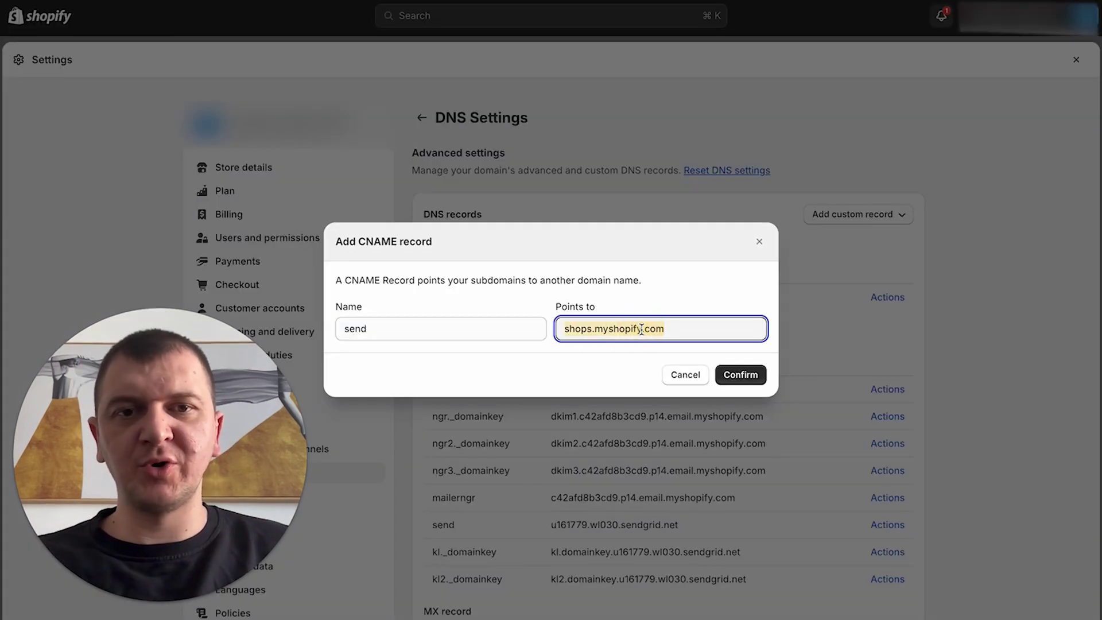
pyautogui.press('super+v')
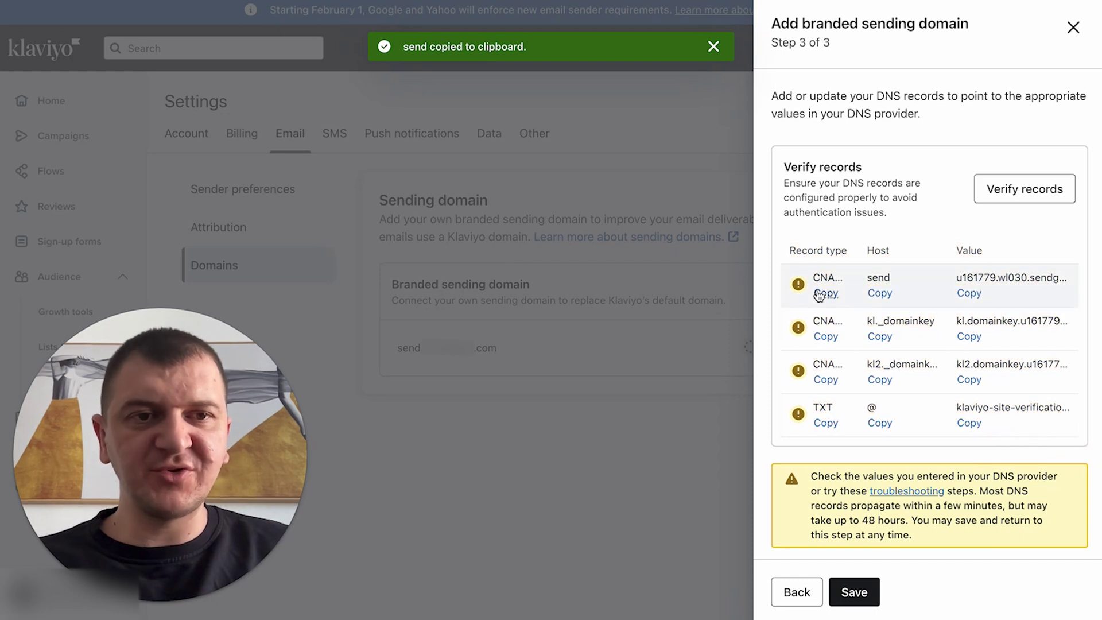
# Copy the send value u161779.wl030.sendgrid.net, then run Verify records and check the Not verified warning.
pyautogui.click(826, 408)
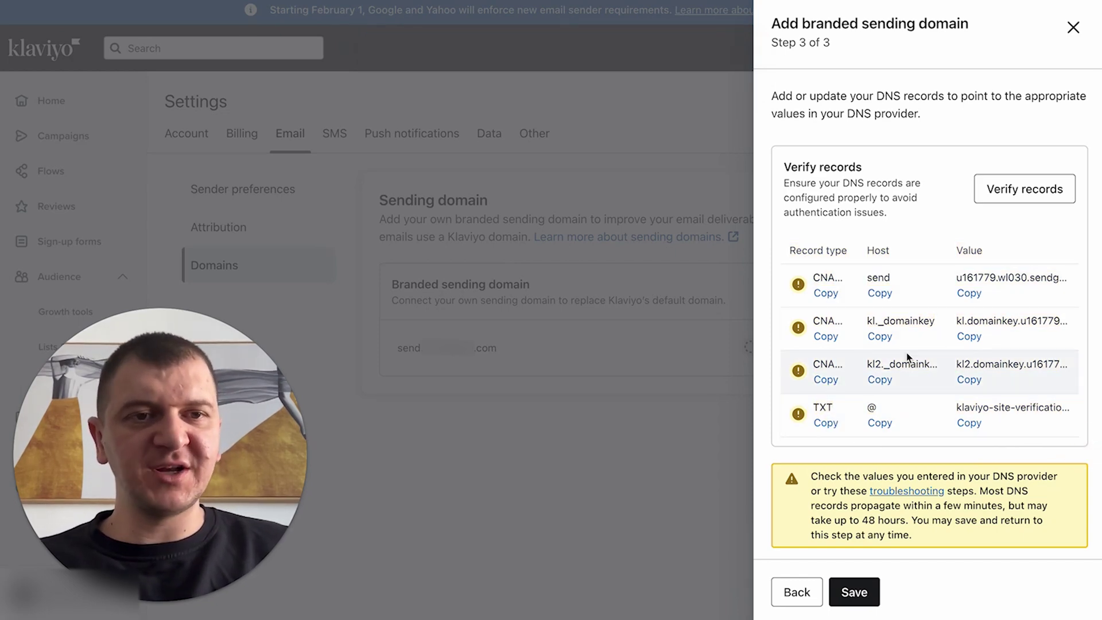
pyautogui.scroll(-1, 906, 352)
pyautogui.click(1006, 126)
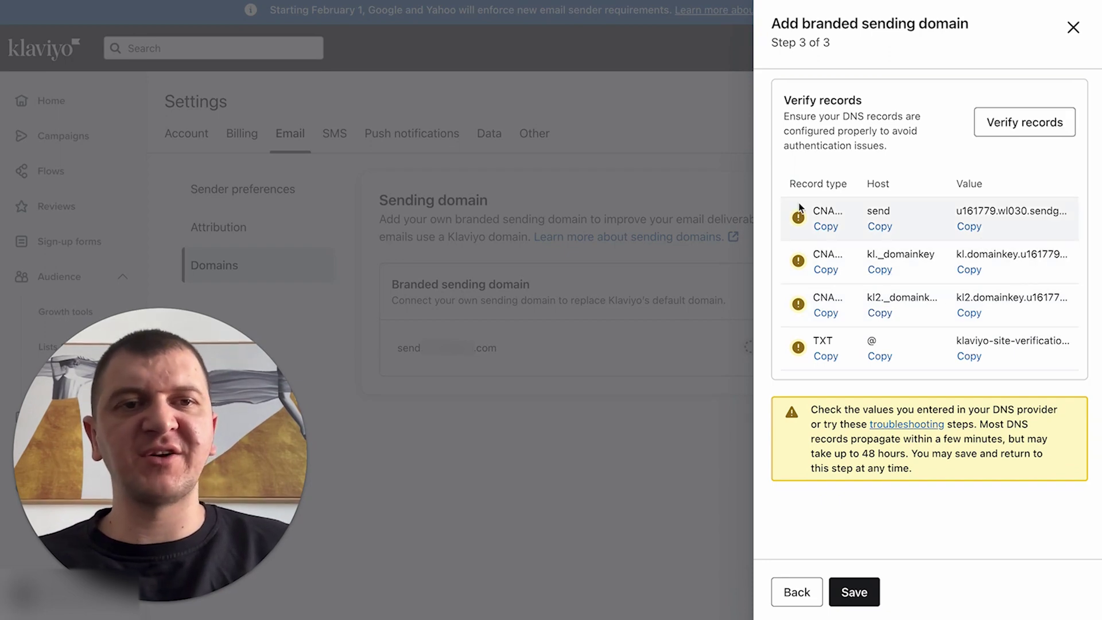
pyautogui.moveTo(801, 217)
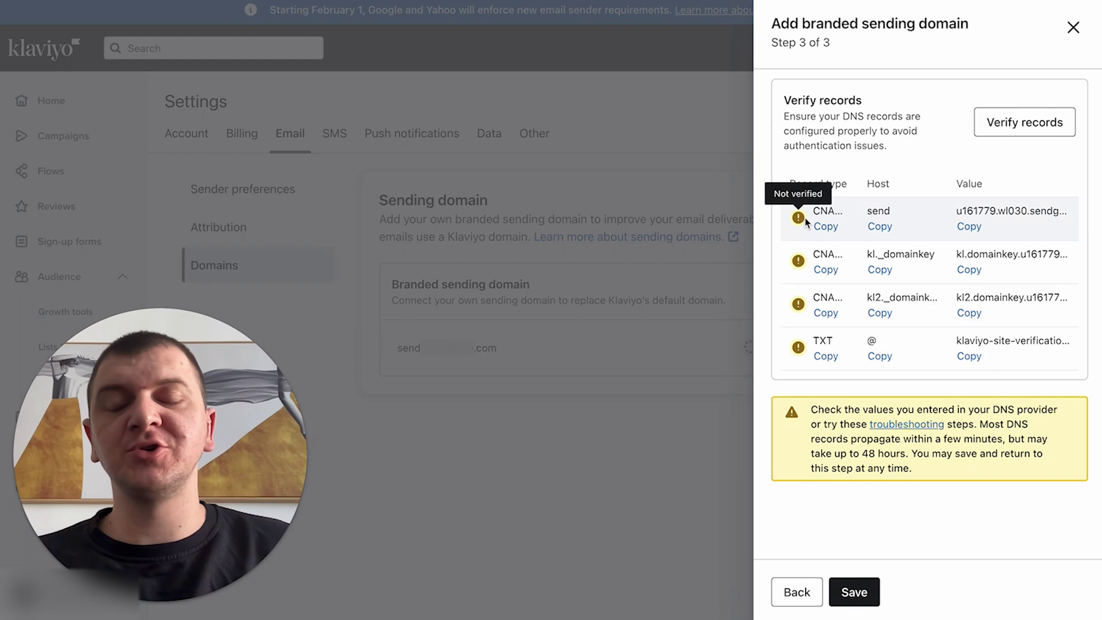